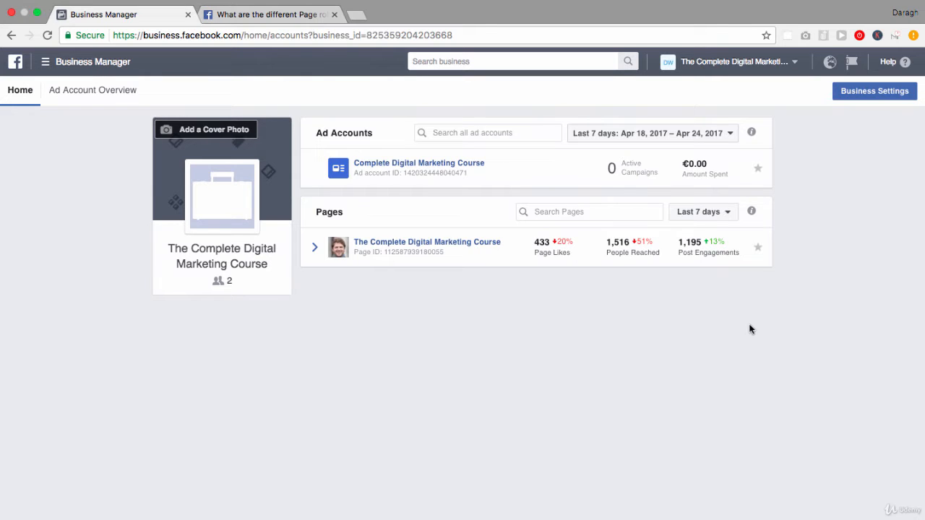
Open Business Settings and start adding a new person under People
{"action": "left_click", "coordinate": [874, 90]}
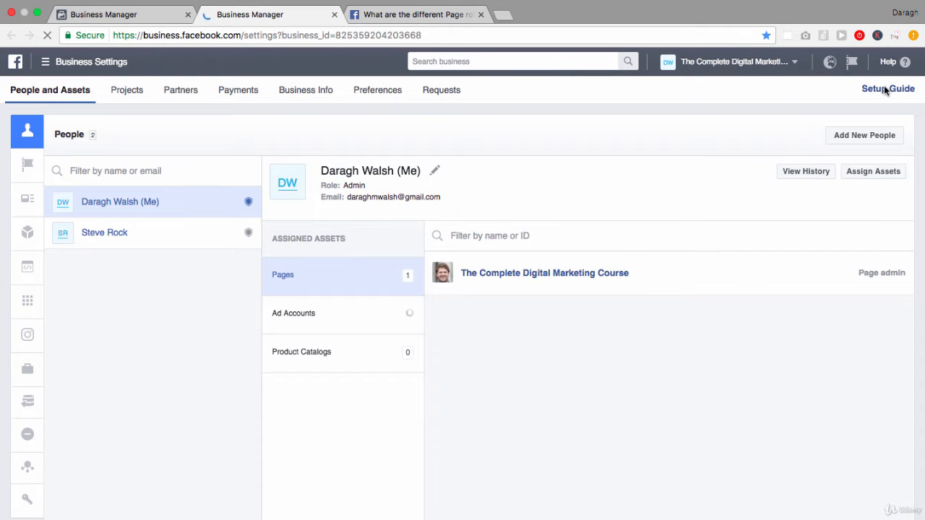
{"action": "mouse_move", "coordinate": [32, 133]}
{"action": "left_click", "coordinate": [858, 135]}
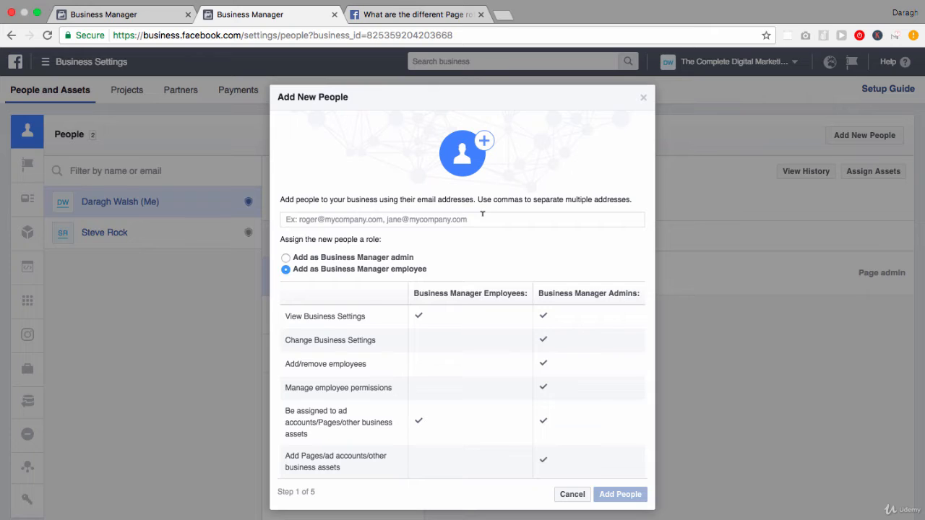
Invite the new person by e-mail address as a Business Manager employee
{"action": "left_click", "coordinate": [482, 213]}
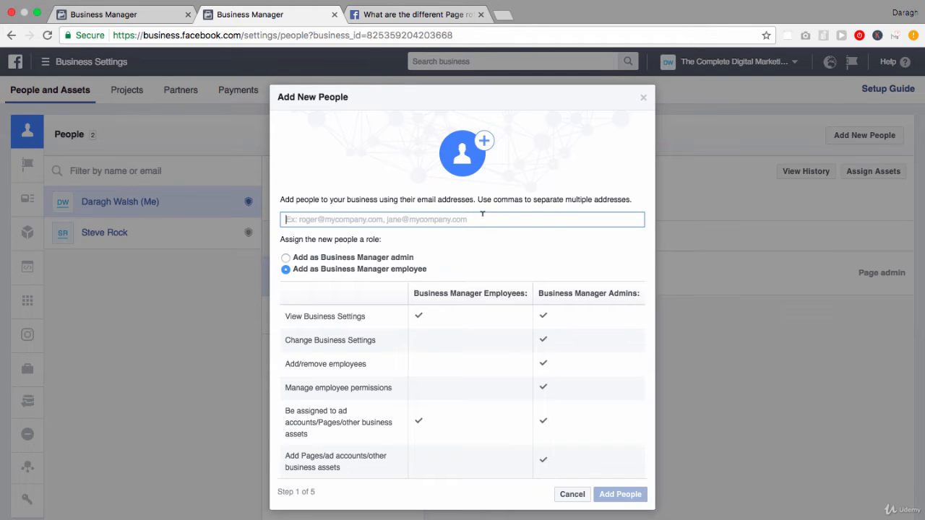
{"action": "type", "text": "j"}
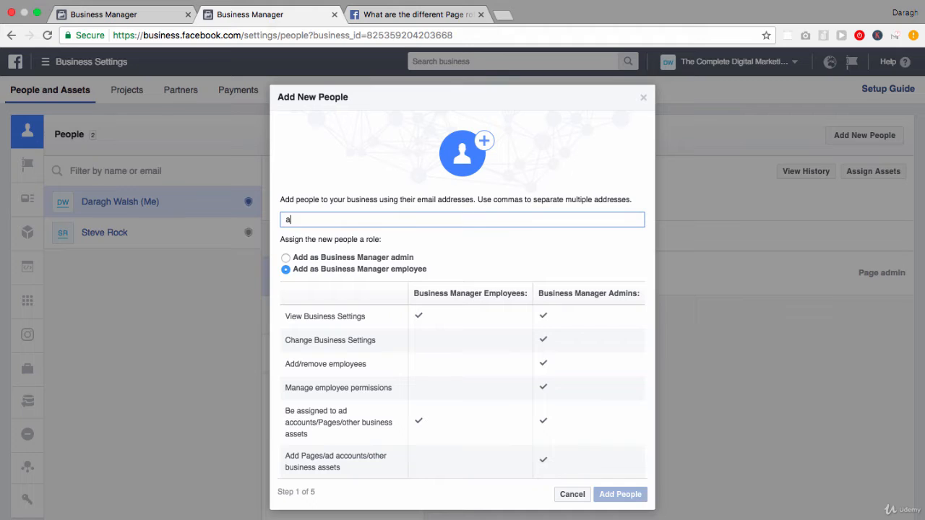
{"action": "key", "text": "BackSpace"}
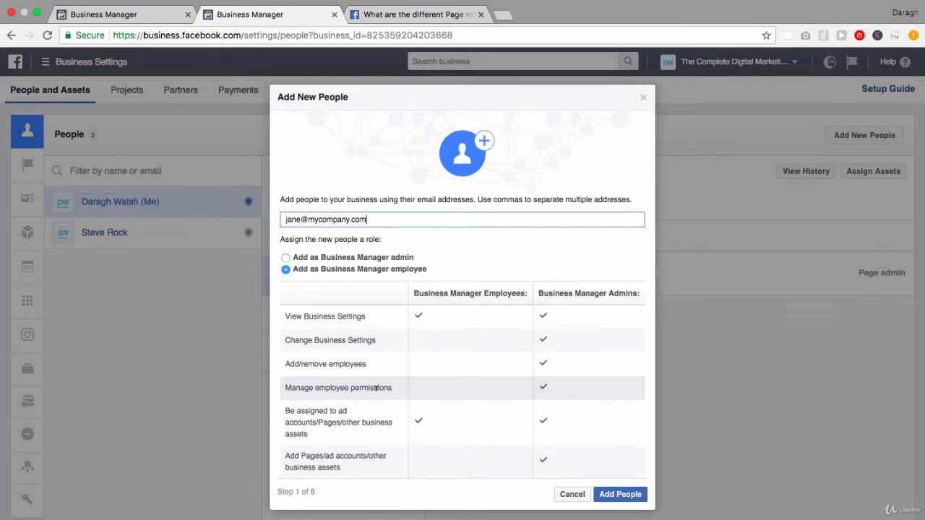
{"action": "left_click", "coordinate": [626, 497]}
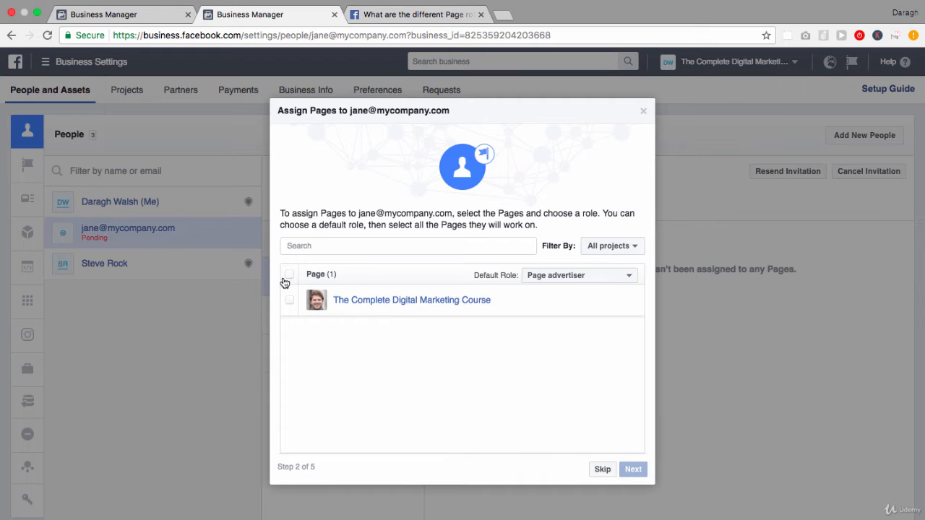
Tick The Complete Digital Marketing Course Page and review the Page role descriptions
{"action": "left_click", "coordinate": [289, 300]}
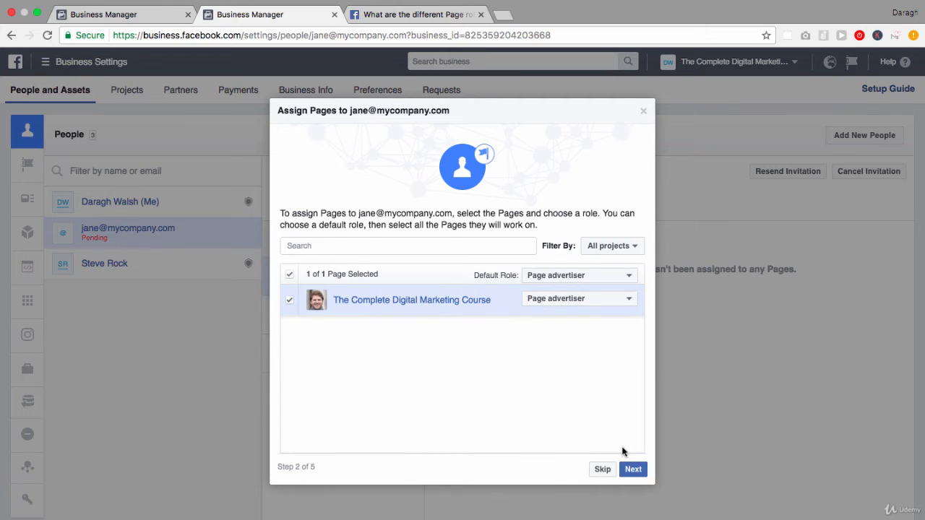
{"action": "left_click", "coordinate": [630, 302]}
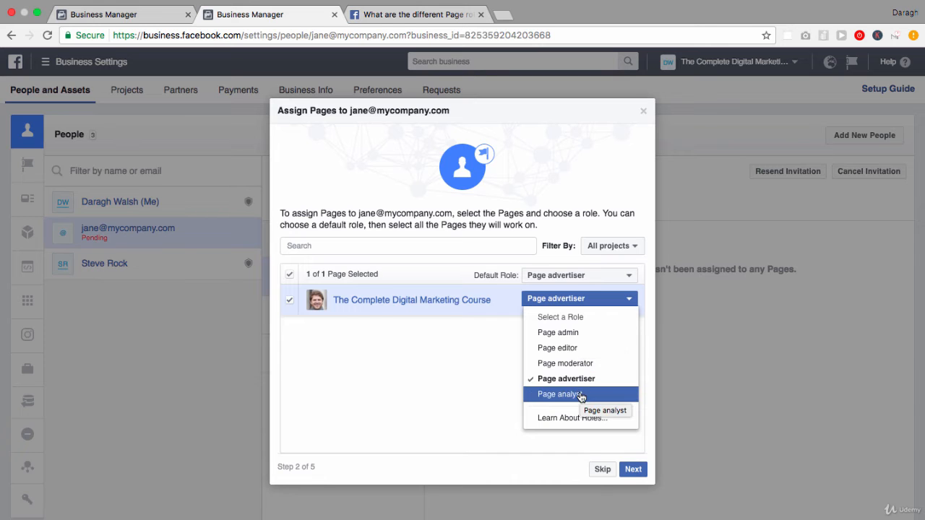
{"action": "left_click", "coordinate": [576, 416]}
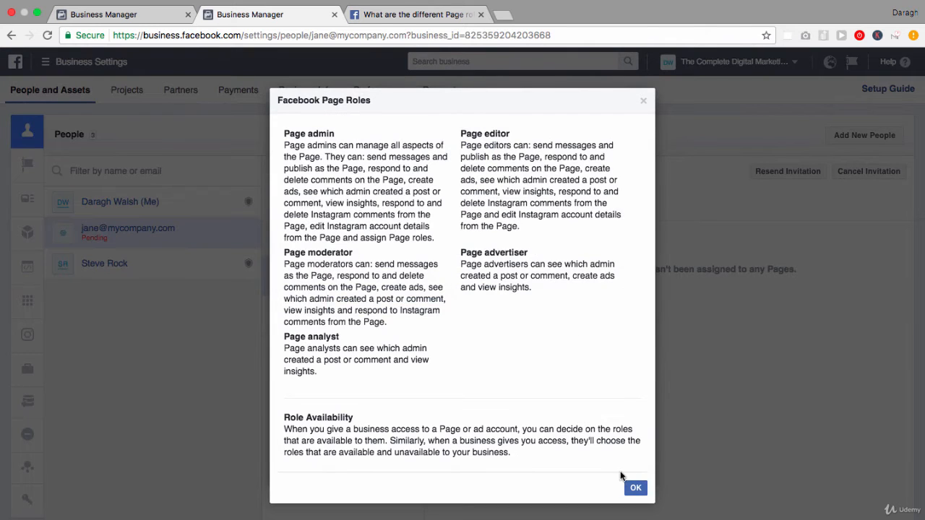
{"action": "left_click", "coordinate": [635, 487]}
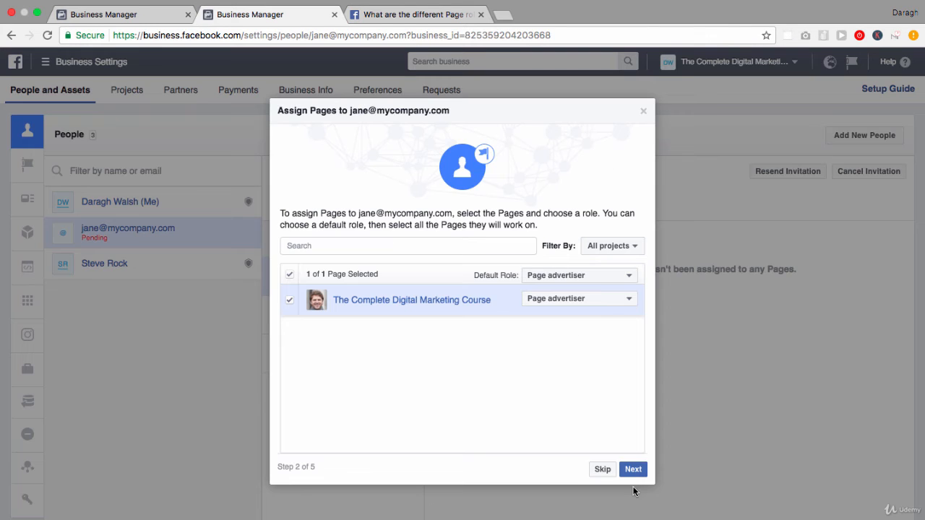
{"action": "left_click", "coordinate": [404, 16]}
Scroll through the help article's table comparing what the six Page roles can do
{"action": "left_click", "coordinate": [394, 31]}
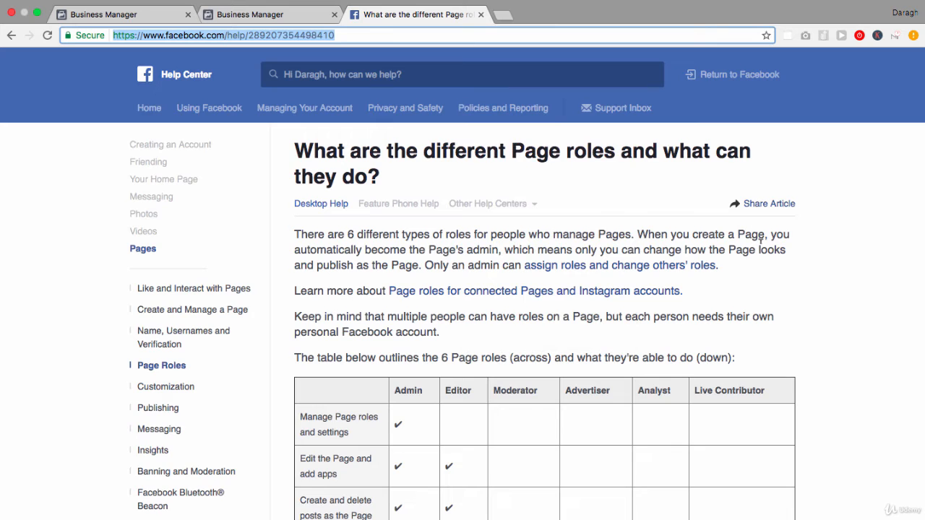
{"action": "scroll", "coordinate": [761, 242], "scroll_direction": "down", "scroll_amount": 7}
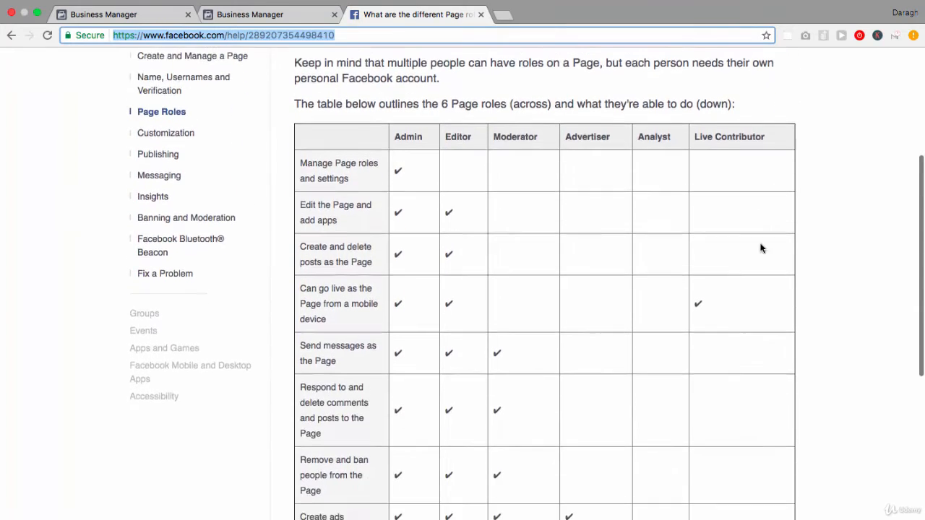
{"action": "scroll", "coordinate": [760, 249], "scroll_direction": "down", "scroll_amount": 1}
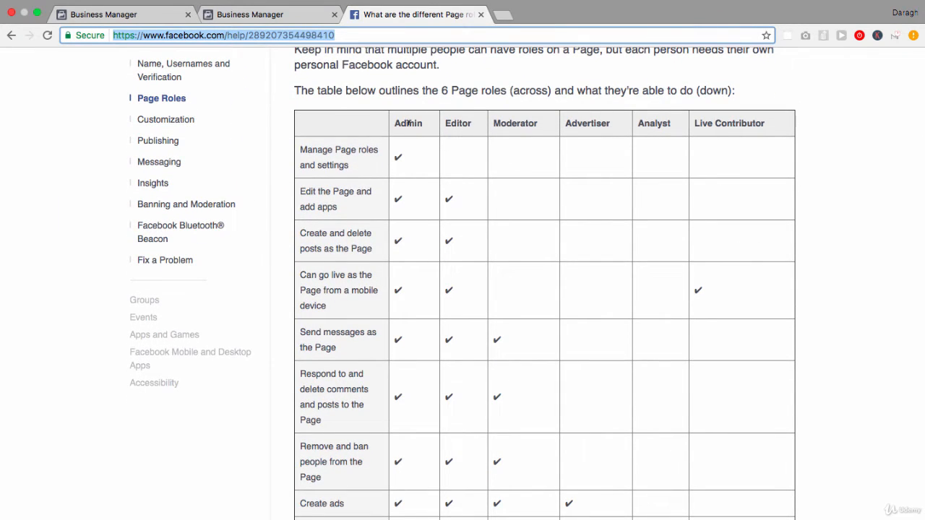
{"action": "scroll", "coordinate": [408, 123], "scroll_direction": "down", "scroll_amount": 3}
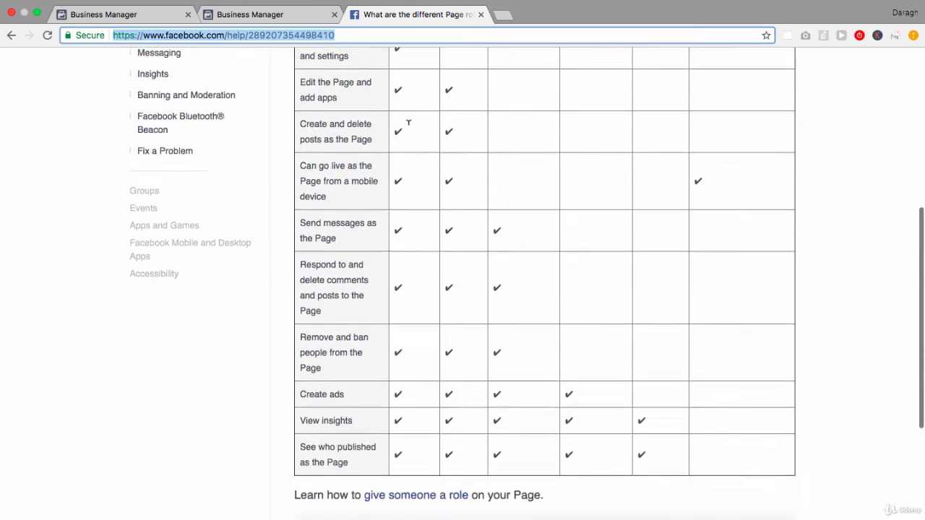
{"action": "scroll", "coordinate": [399, 442], "scroll_direction": "up", "scroll_amount": 3}
{"action": "scroll", "coordinate": [404, 451], "scroll_direction": "up", "scroll_amount": 1}
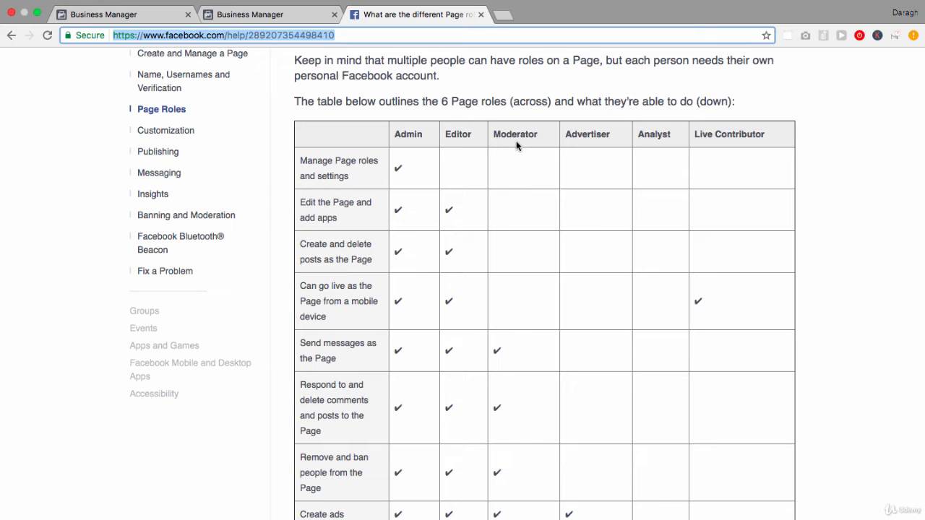
{"action": "scroll", "coordinate": [516, 145], "scroll_direction": "down", "scroll_amount": 2}
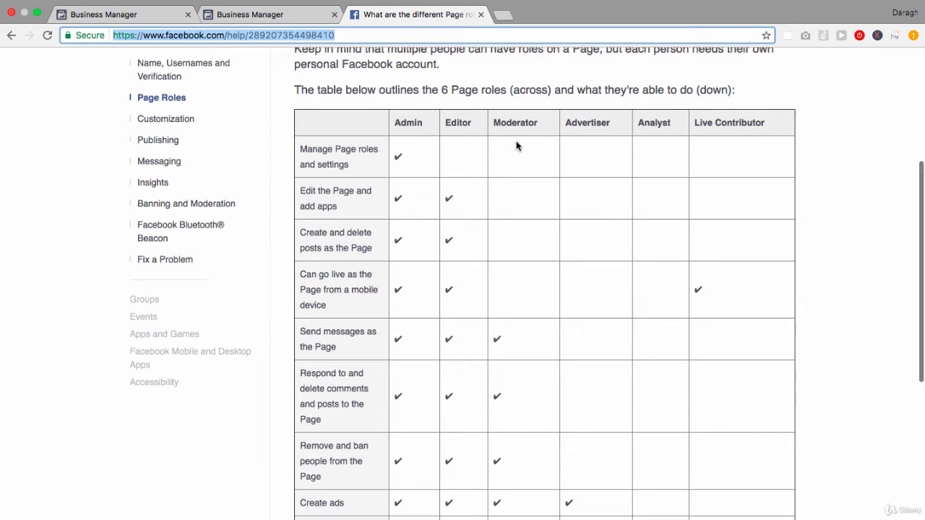
{"action": "scroll", "coordinate": [452, 328], "scroll_direction": "down", "scroll_amount": 2}
{"action": "scroll", "coordinate": [451, 324], "scroll_direction": "down", "scroll_amount": 1}
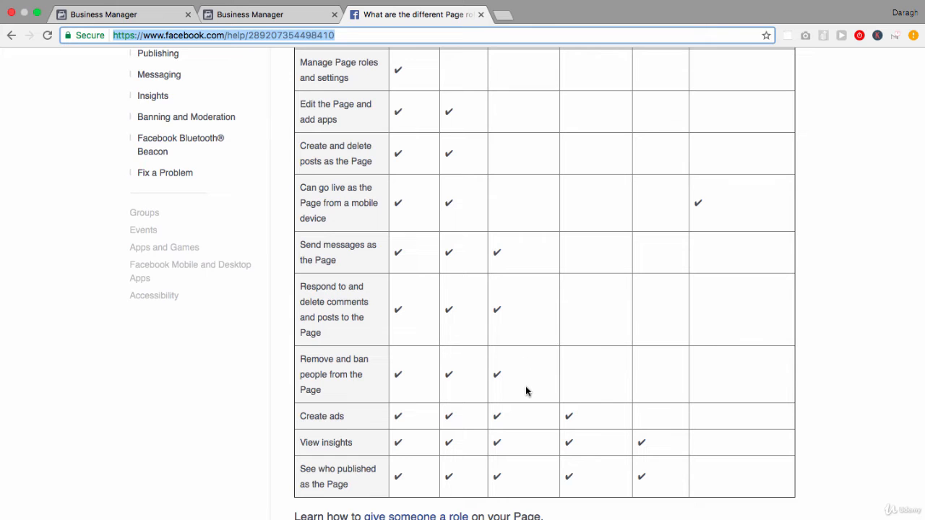
{"action": "scroll", "coordinate": [525, 391], "scroll_direction": "up", "scroll_amount": 5}
{"action": "scroll", "coordinate": [525, 393], "scroll_direction": "up", "scroll_amount": 1}
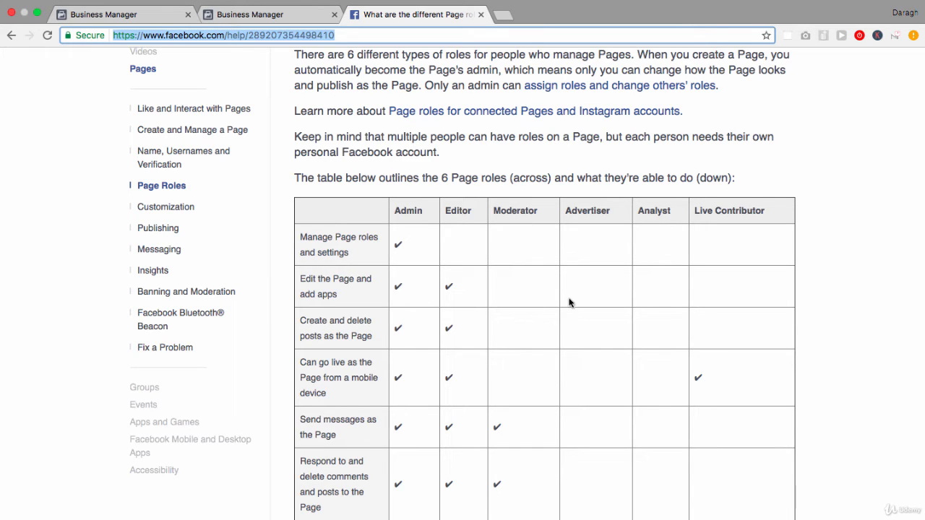
{"action": "scroll", "coordinate": [569, 303], "scroll_direction": "down", "scroll_amount": 3}
{"action": "scroll", "coordinate": [569, 302], "scroll_direction": "down", "scroll_amount": 1}
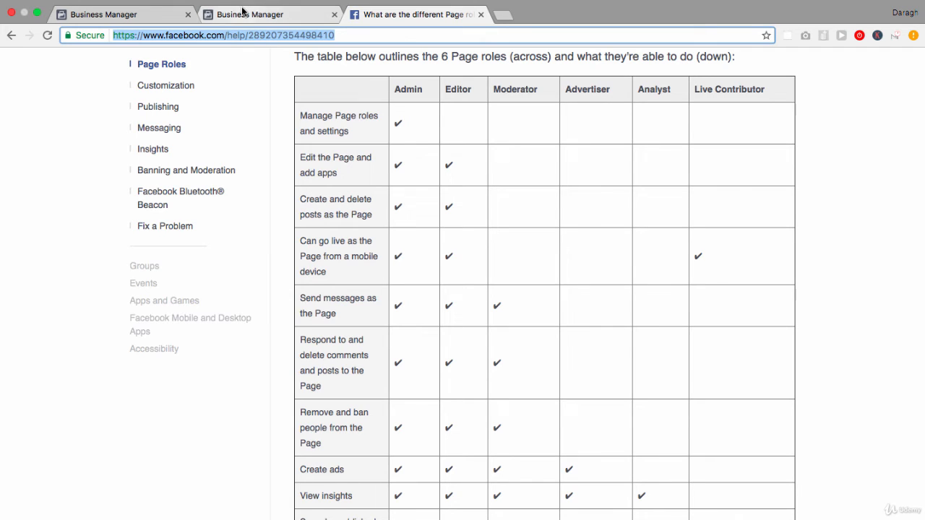
Set the Page role to Page advertiser for The Complete Digital Marketing Course Page
{"action": "left_click", "coordinate": [169, 17]}
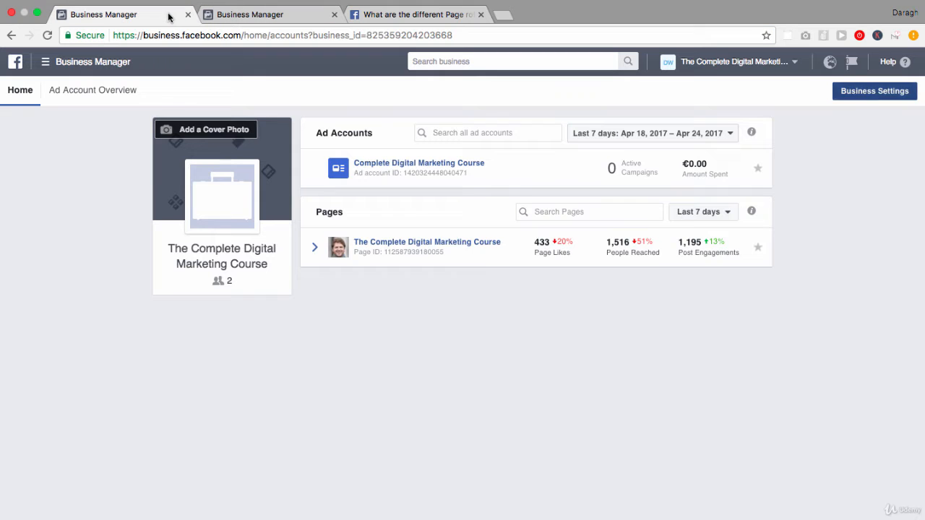
{"action": "left_click", "coordinate": [296, 16]}
{"action": "left_click", "coordinate": [617, 301]}
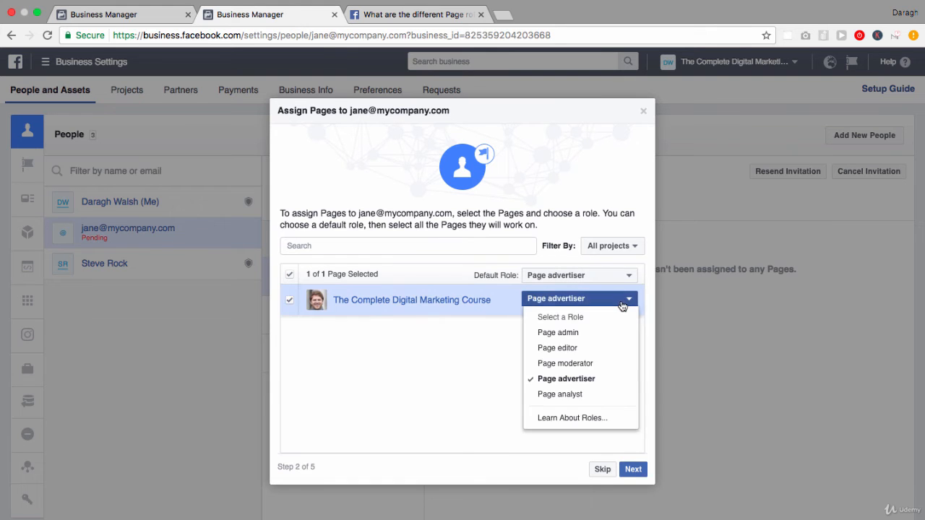
{"action": "left_click", "coordinate": [602, 380]}
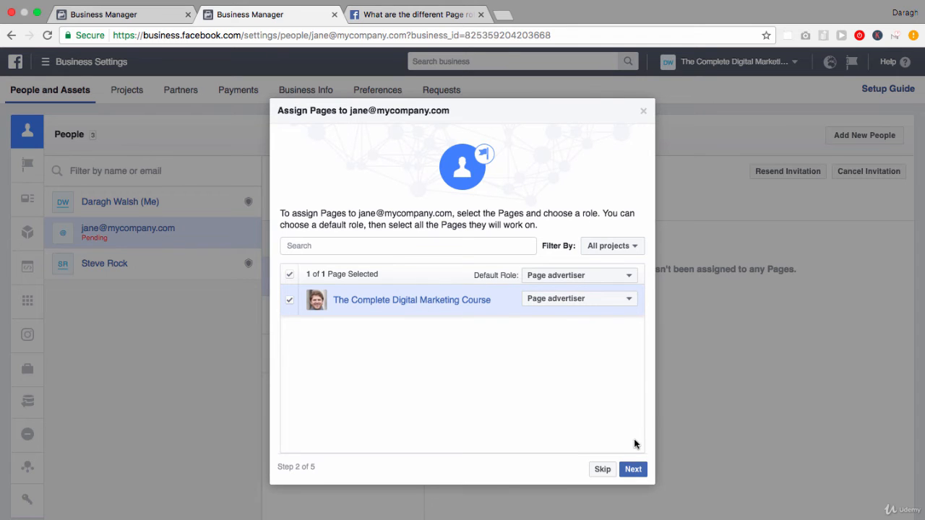
{"action": "left_click", "coordinate": [634, 469]}
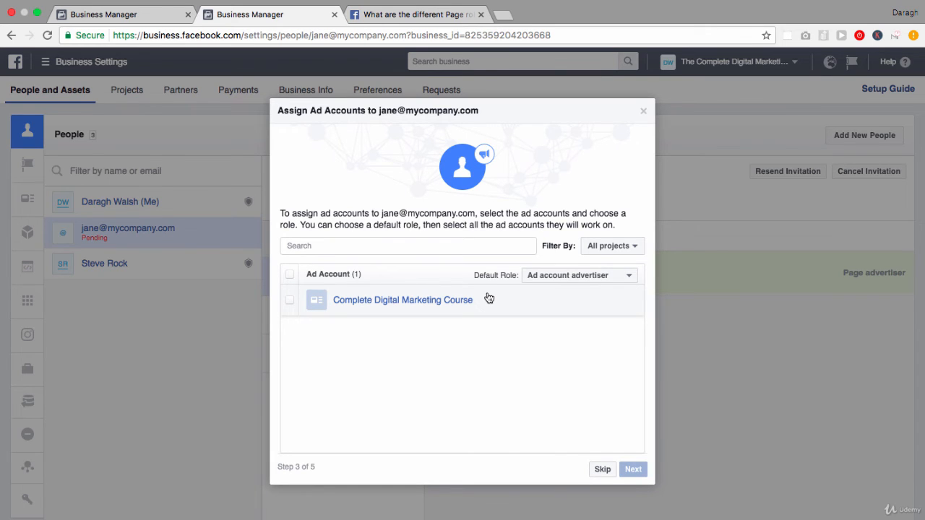
Grant the Complete Digital Marketing Course ad account, skip product catalogs, and send the invitation
{"action": "left_click", "coordinate": [290, 302]}
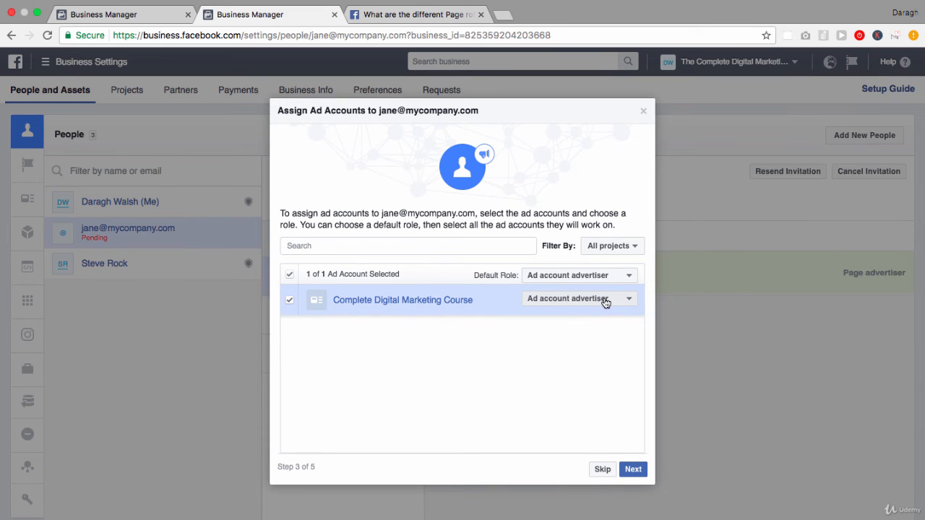
{"action": "left_click", "coordinate": [635, 473]}
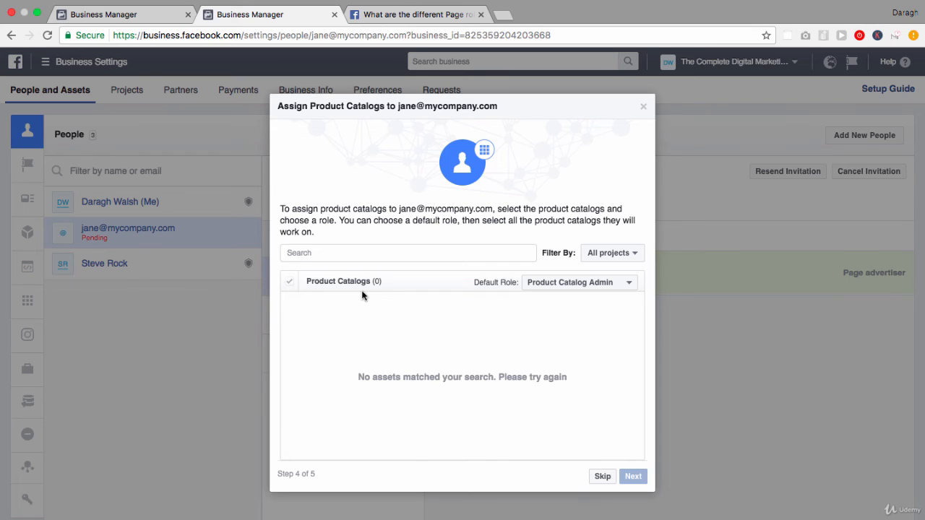
{"action": "left_click", "coordinate": [604, 476]}
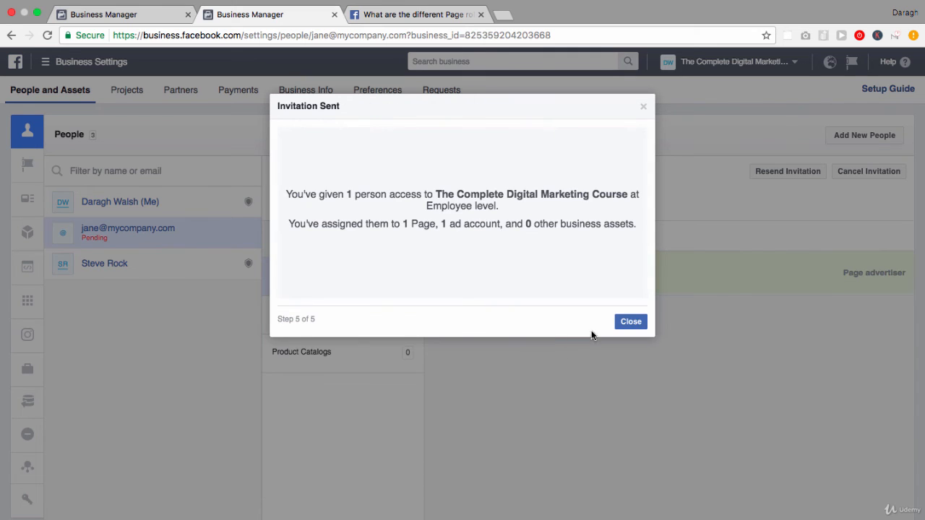
Close the Invitation Sent dialog and cancel the new employee's pending invitation
{"action": "left_click", "coordinate": [627, 323]}
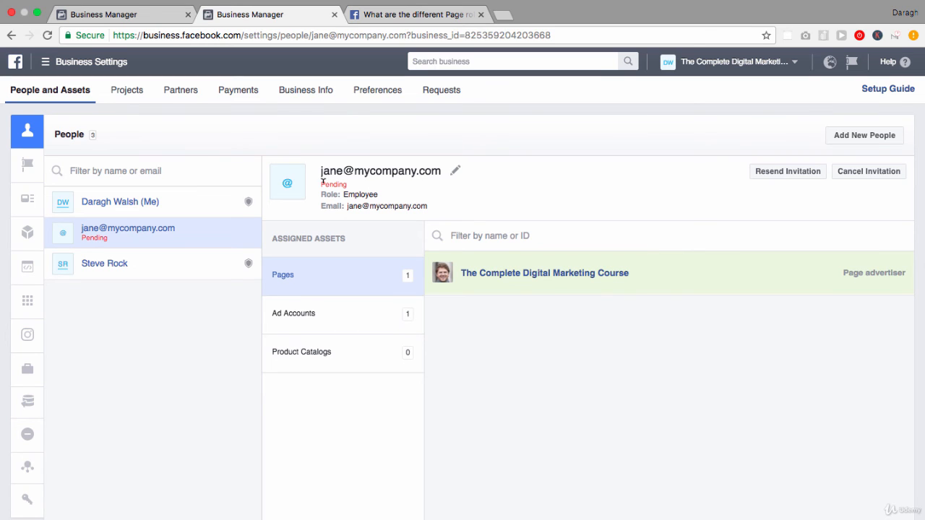
{"action": "left_click_drag", "start_coordinate": [322, 181], "coordinate": [370, 182]}
{"action": "left_click", "coordinate": [881, 171]}
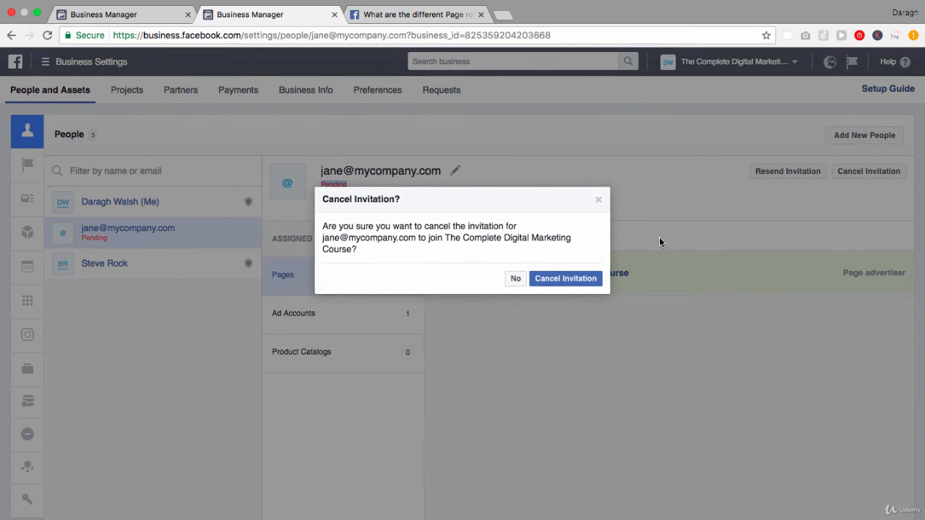
{"action": "left_click", "coordinate": [578, 281]}
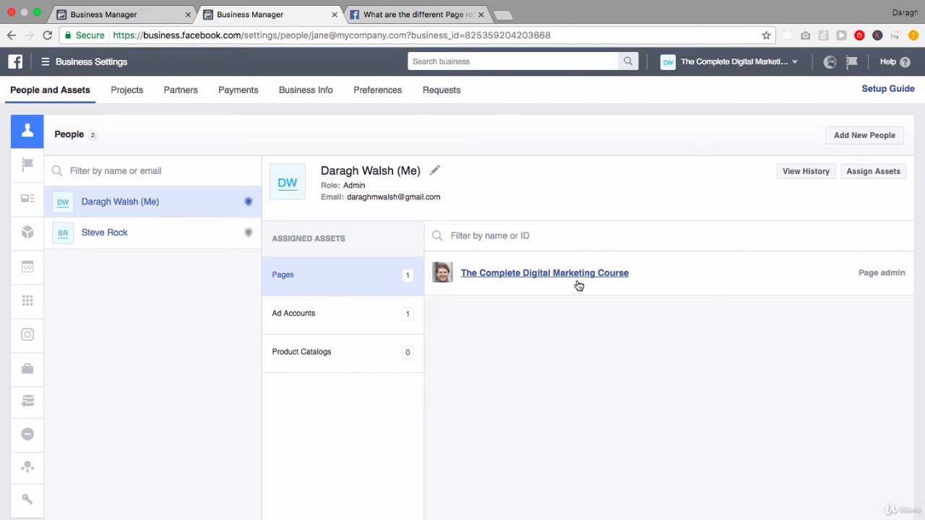
Open the other admin's details and check their Page assignments without saving changes
{"action": "left_click", "coordinate": [219, 237]}
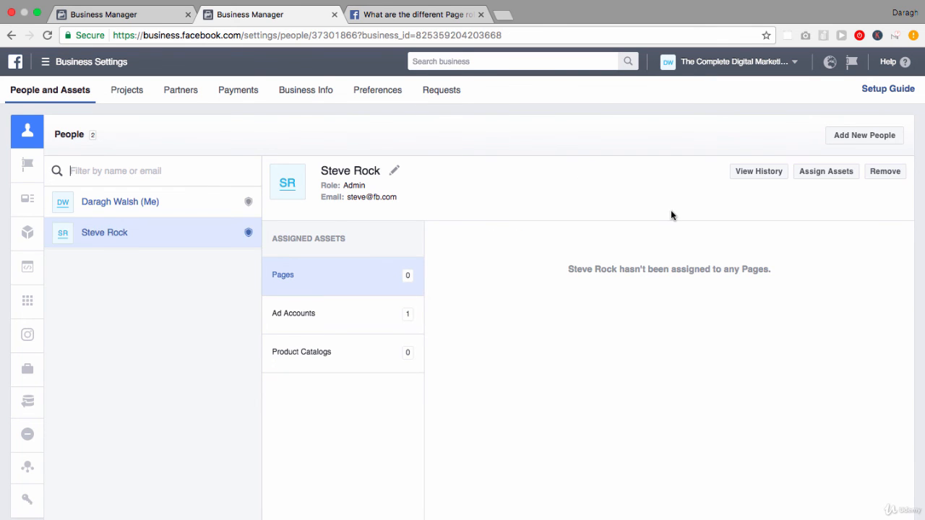
{"action": "left_click", "coordinate": [826, 173]}
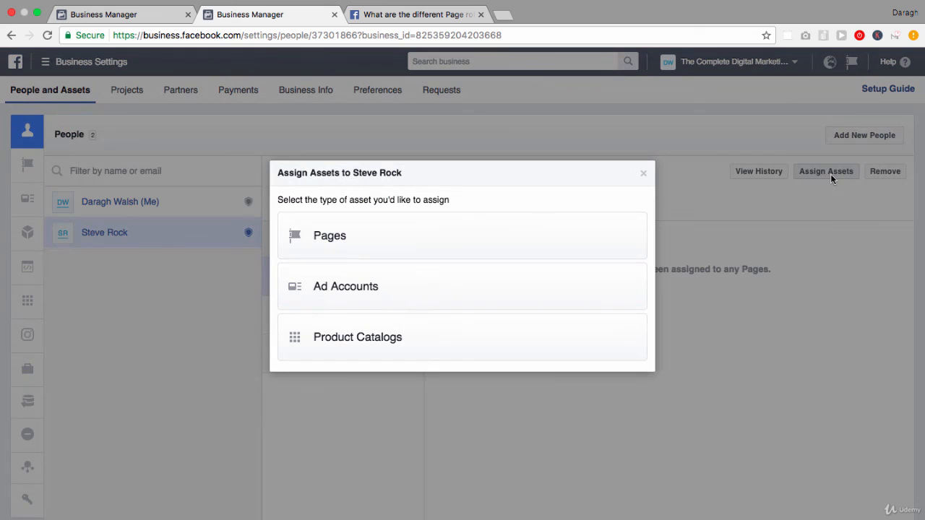
{"action": "left_click", "coordinate": [560, 237]}
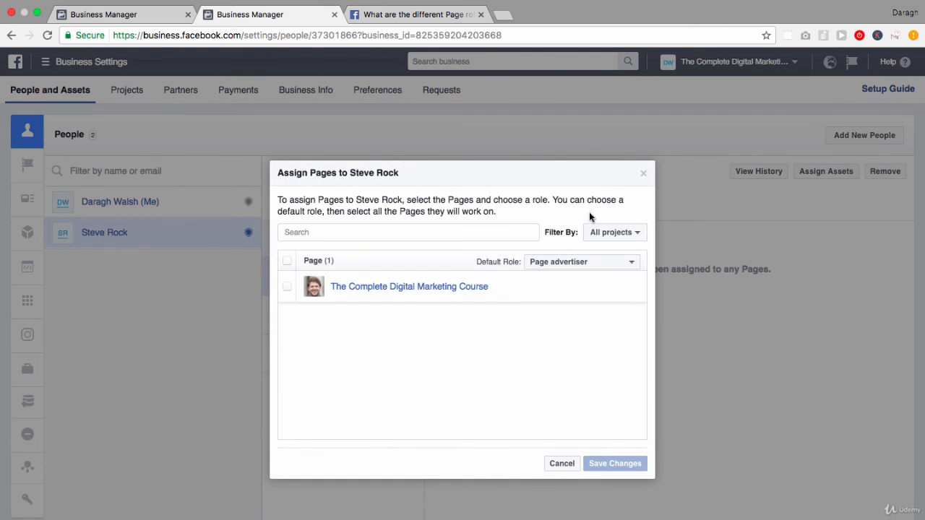
{"action": "left_click", "coordinate": [643, 175]}
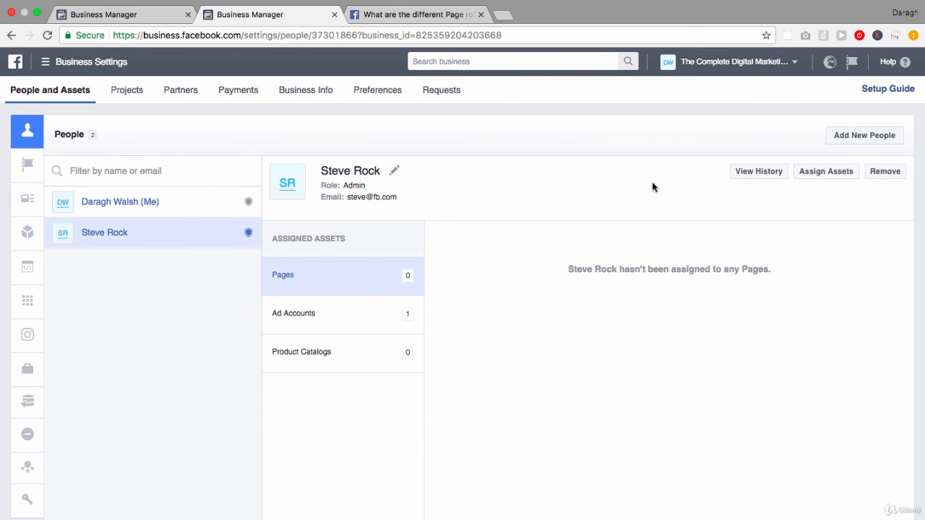